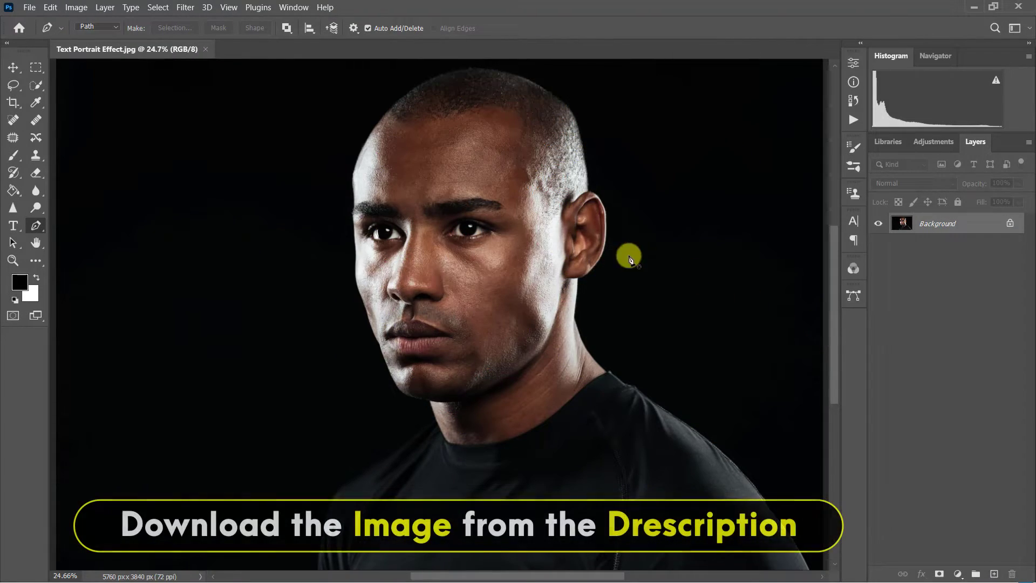
Step: Select the man with Select > Subject and turn the selection into a layer mask on Layer 0
{"action": "left_click", "coordinate": [158, 7]}
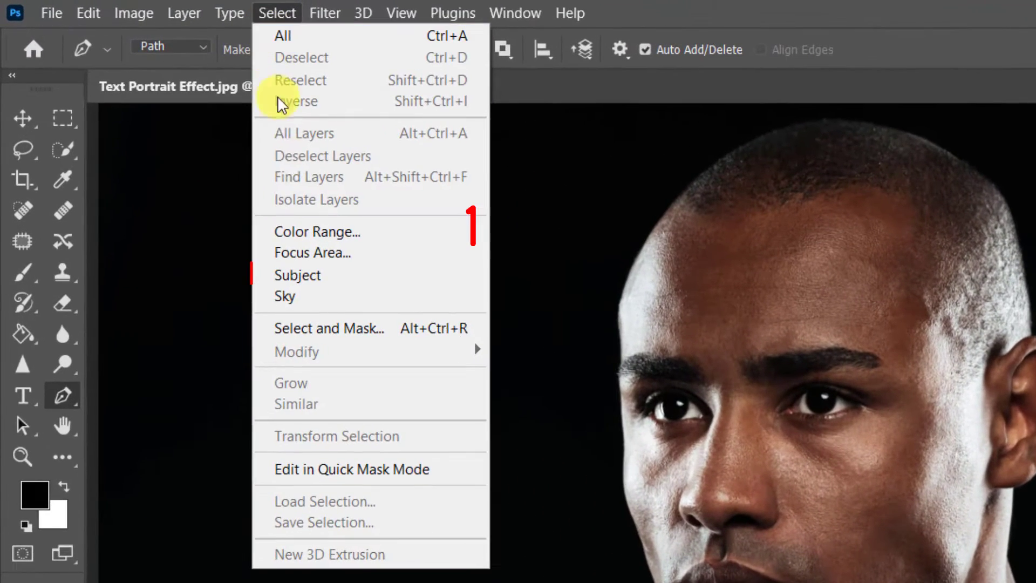
{"action": "left_click", "coordinate": [429, 275]}
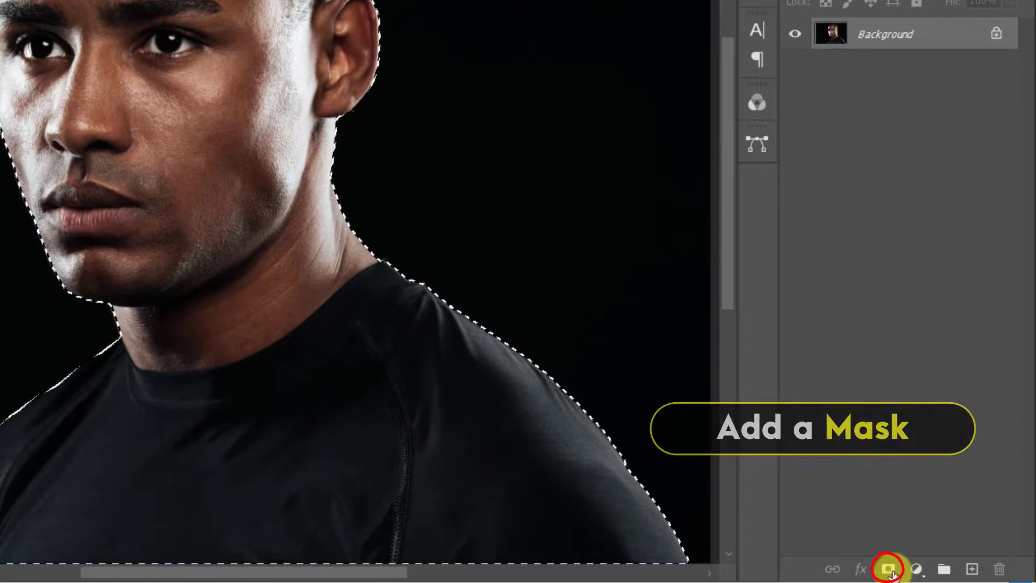
{"action": "left_click", "coordinate": [889, 569]}
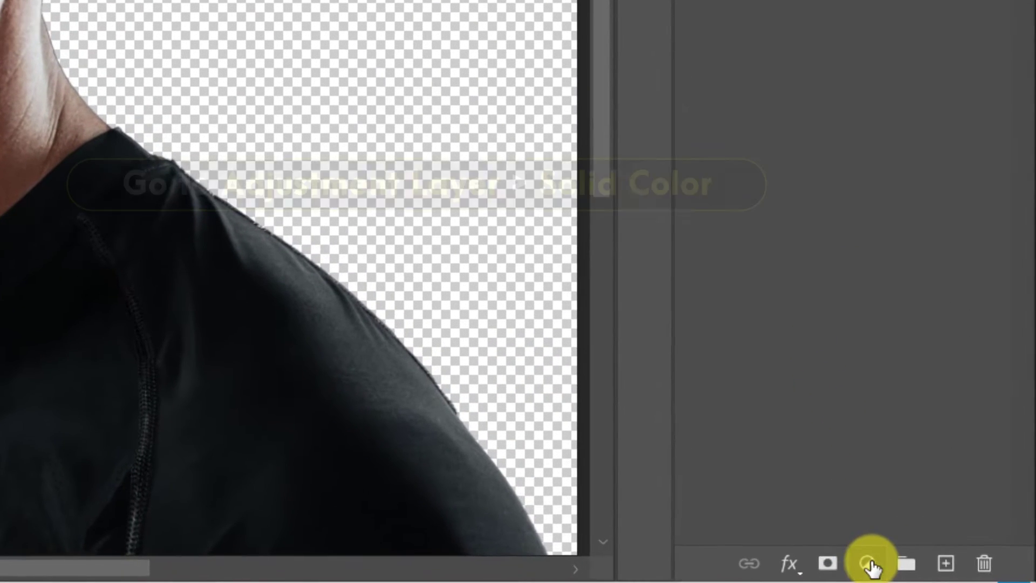
Step: Add a #000000 Solid Color fill layer and move it below Layer 0
{"action": "left_click", "coordinate": [911, 568]}
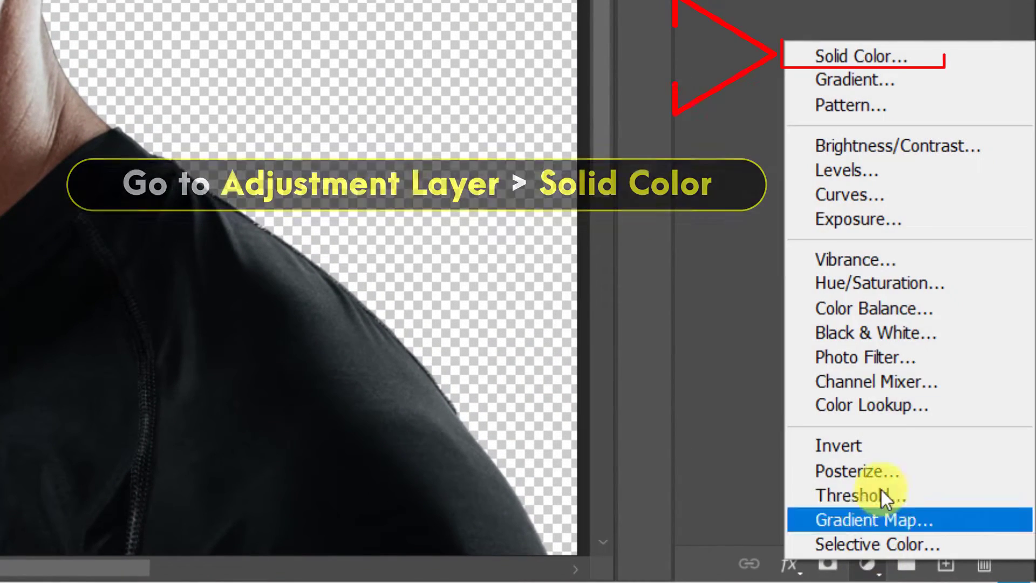
{"action": "left_click", "coordinate": [965, 57]}
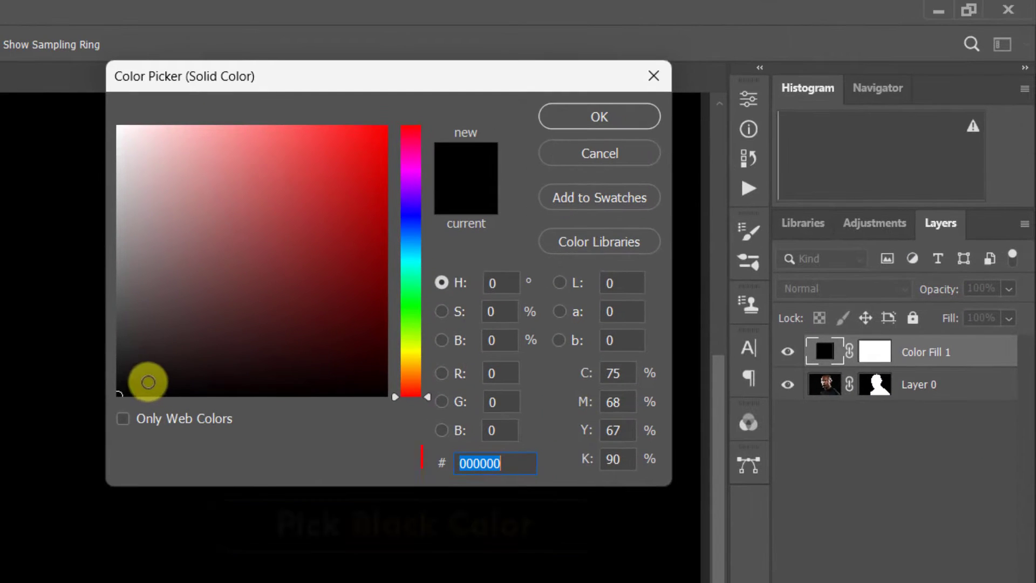
{"action": "left_click_drag", "start_coordinate": [146, 382], "coordinate": [88, 407]}
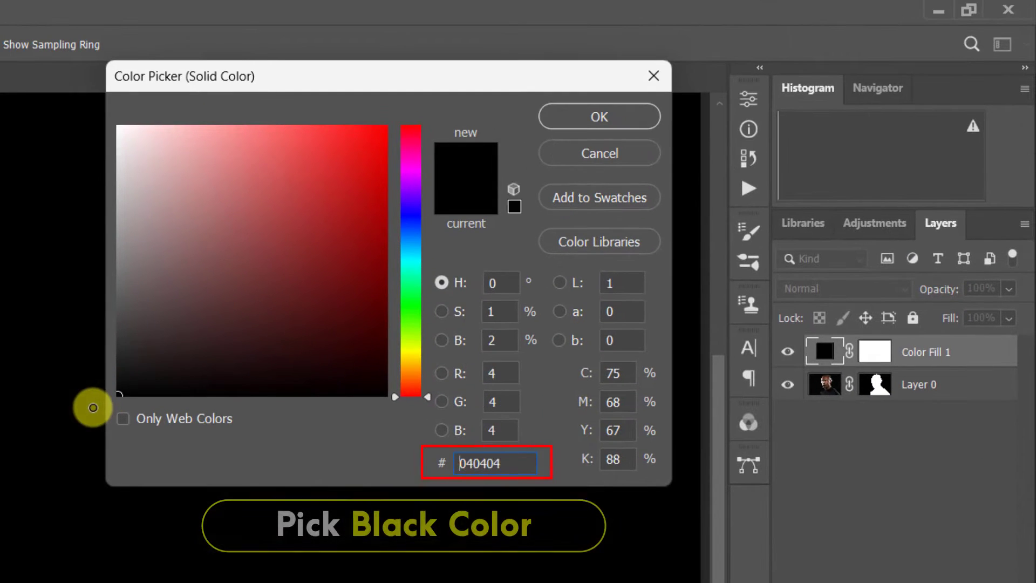
{"action": "left_click", "coordinate": [589, 117]}
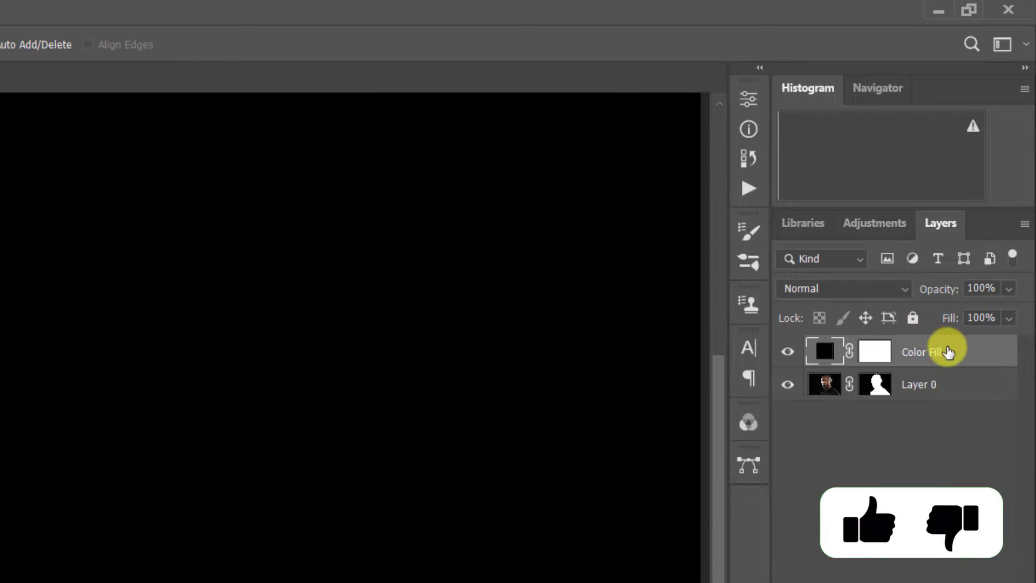
{"action": "left_click_drag", "start_coordinate": [948, 398], "coordinate": [951, 409]}
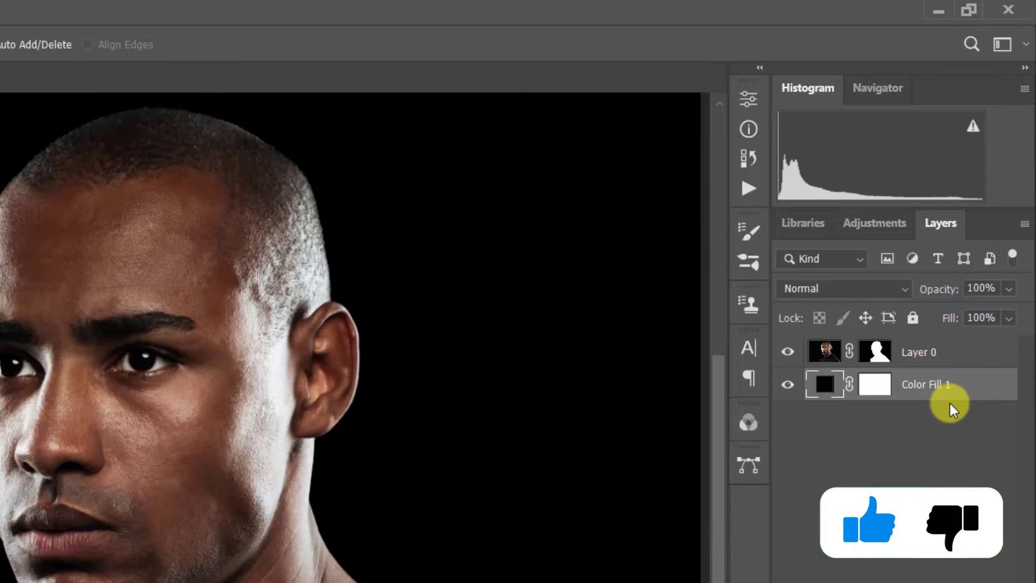
{"action": "left_click", "coordinate": [940, 359]}
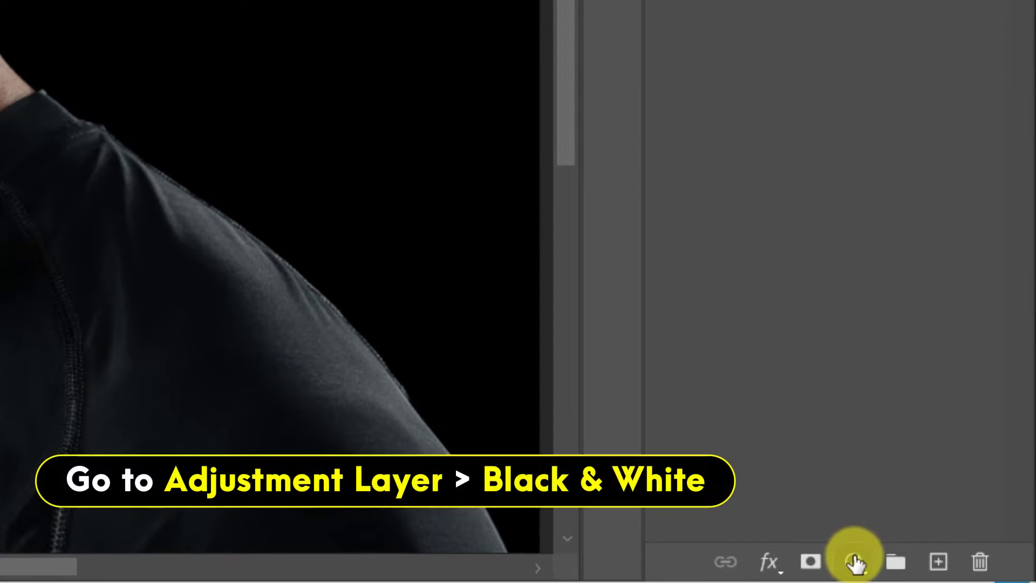
Step: Add a Black & White adjustment layer with Reds at 19 and Yellows at 113
{"action": "left_click", "coordinate": [854, 558]}
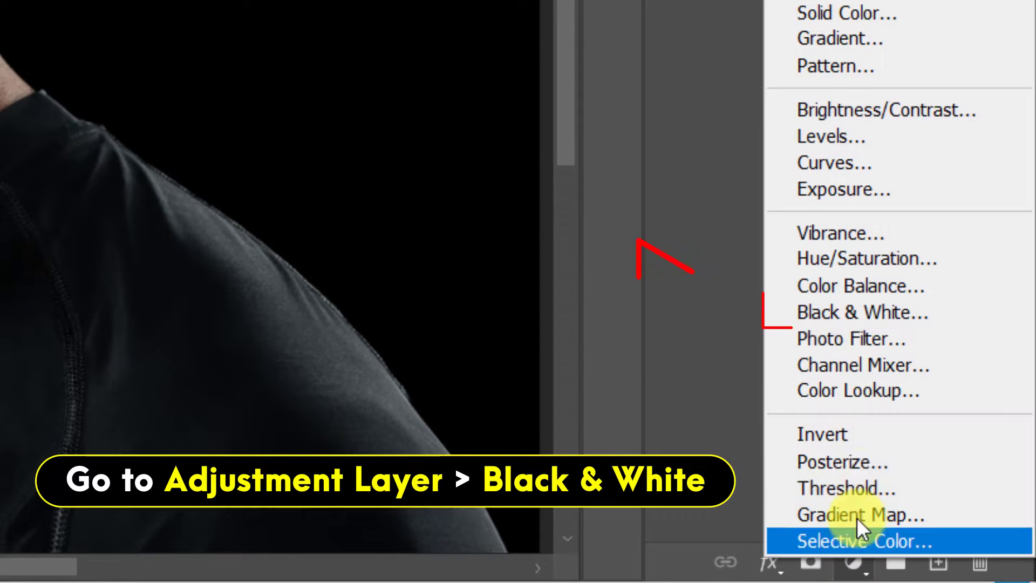
{"action": "left_click", "coordinate": [973, 310]}
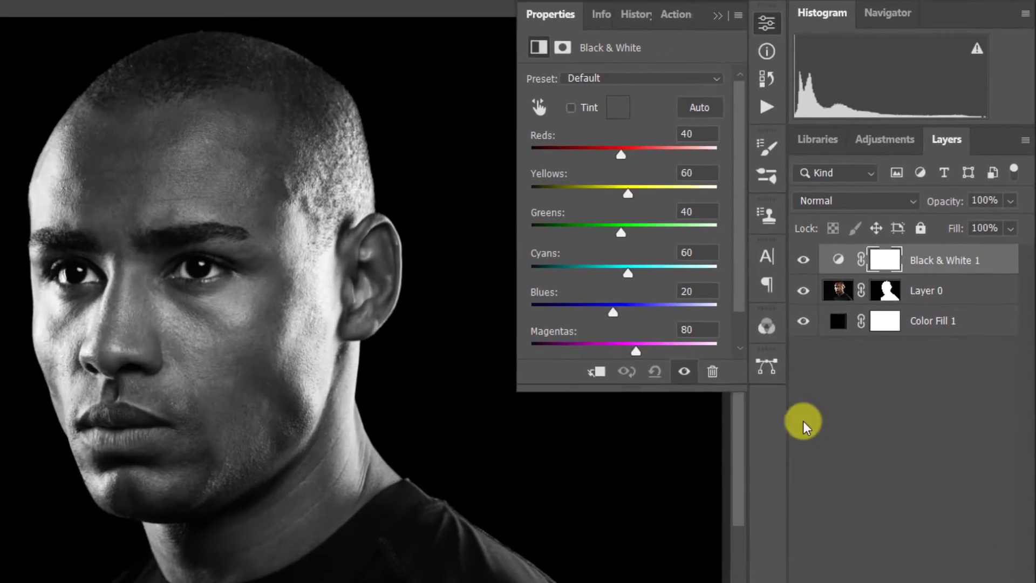
{"action": "left_click_drag", "start_coordinate": [623, 154], "coordinate": [614, 154]}
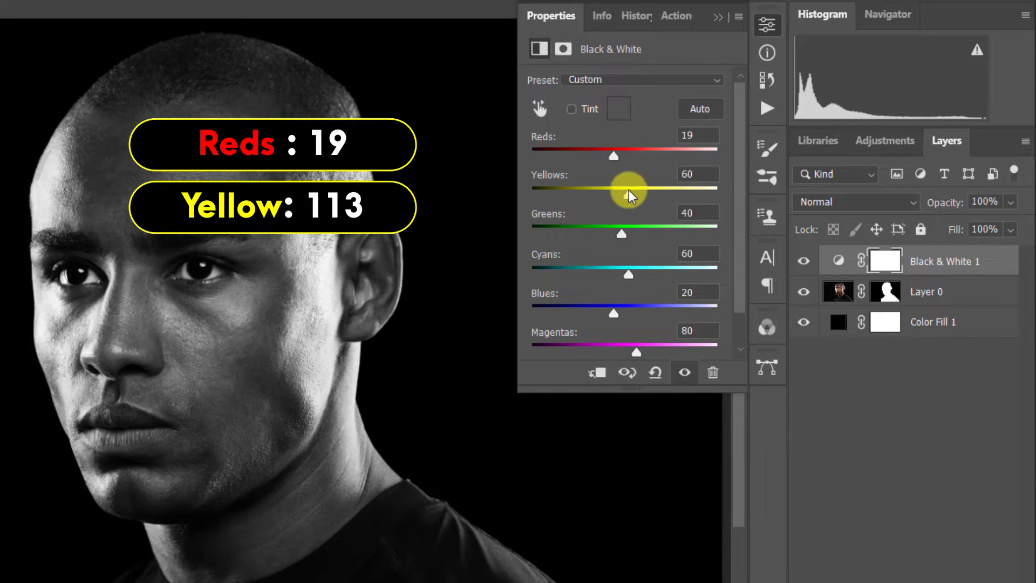
{"action": "left_click_drag", "start_coordinate": [627, 193], "coordinate": [648, 193]}
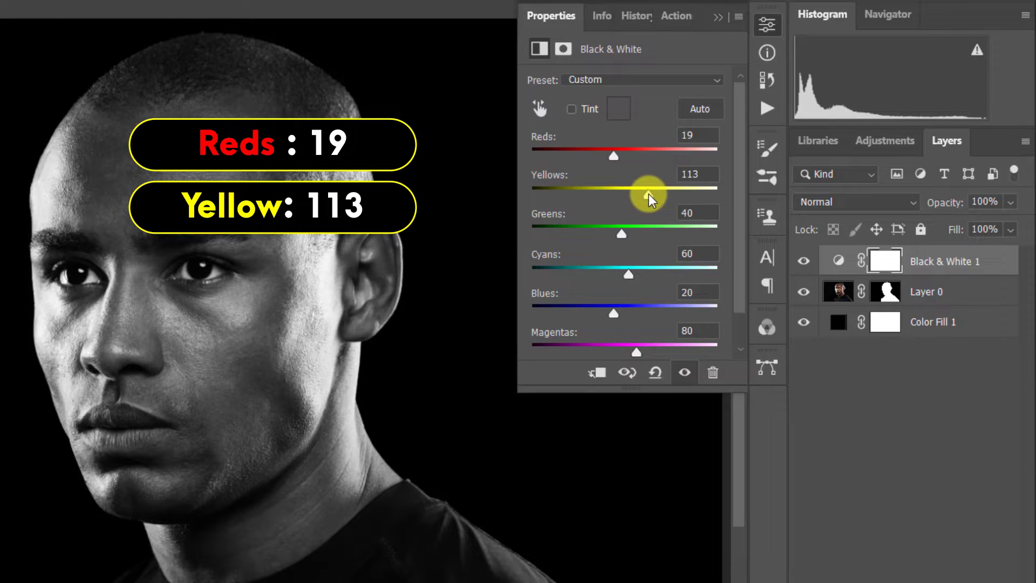
{"action": "left_click", "coordinate": [717, 20]}
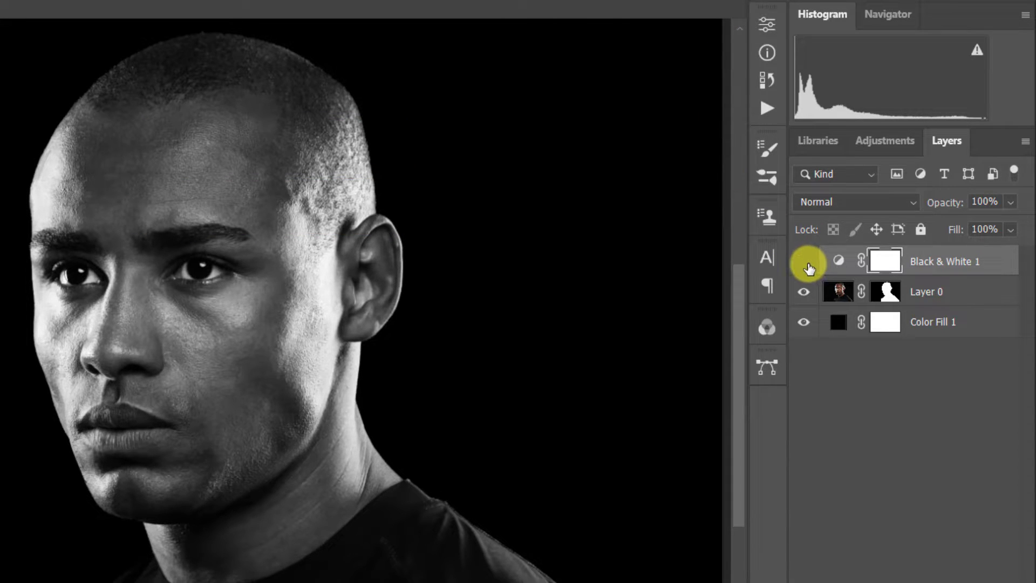
Step: Merge Layer 0 and Black & White 1 into a single layer
{"action": "left_click", "coordinate": [941, 291], "text": "shift"}
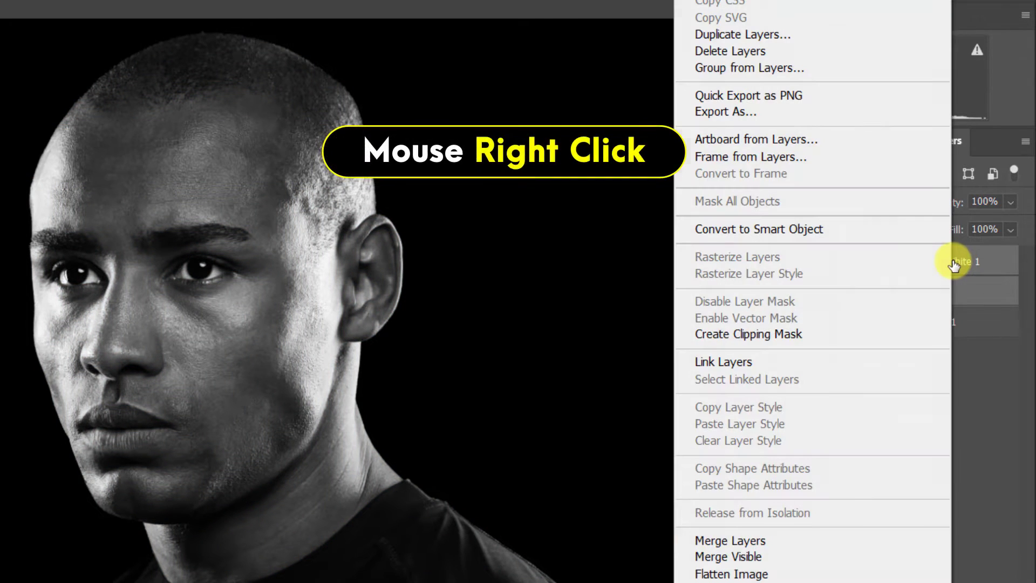
{"action": "right_click", "coordinate": [940, 291]}
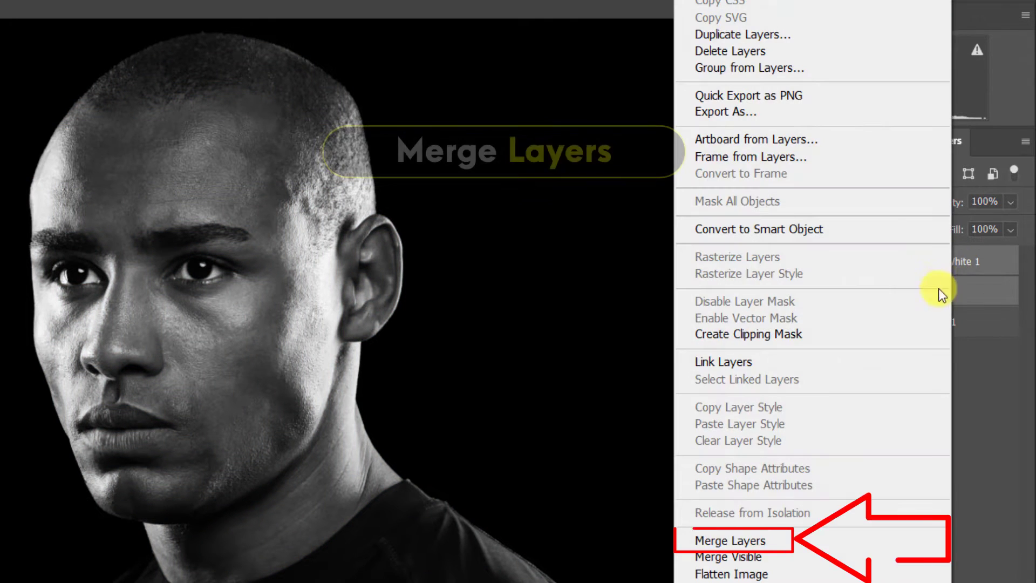
{"action": "left_click", "coordinate": [868, 539]}
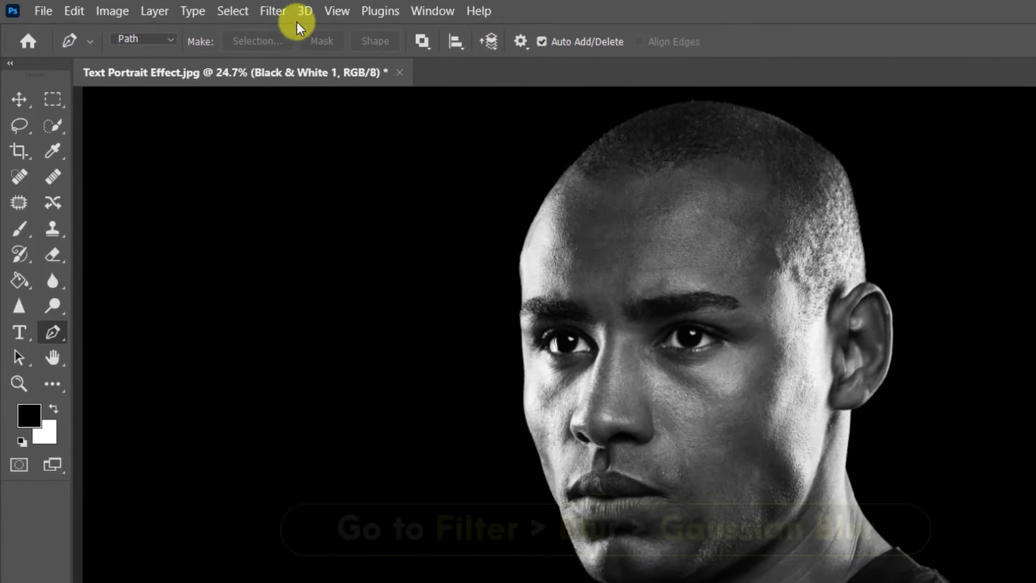
Step: Apply a 10-pixel Gaussian Blur to the merged layer
{"action": "left_click", "coordinate": [285, 13]}
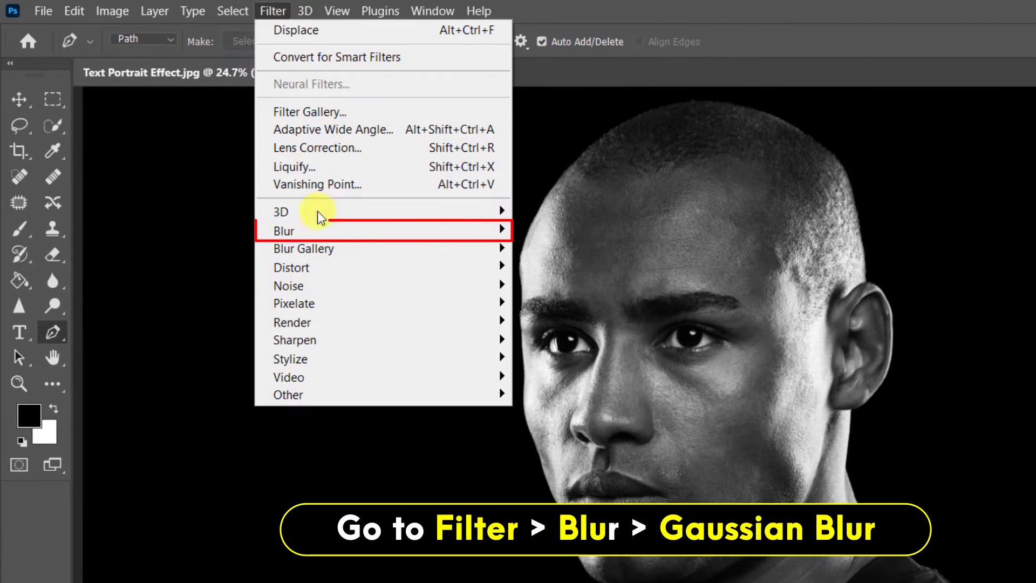
{"action": "mouse_move", "coordinate": [284, 231]}
{"action": "left_click", "coordinate": [591, 307]}
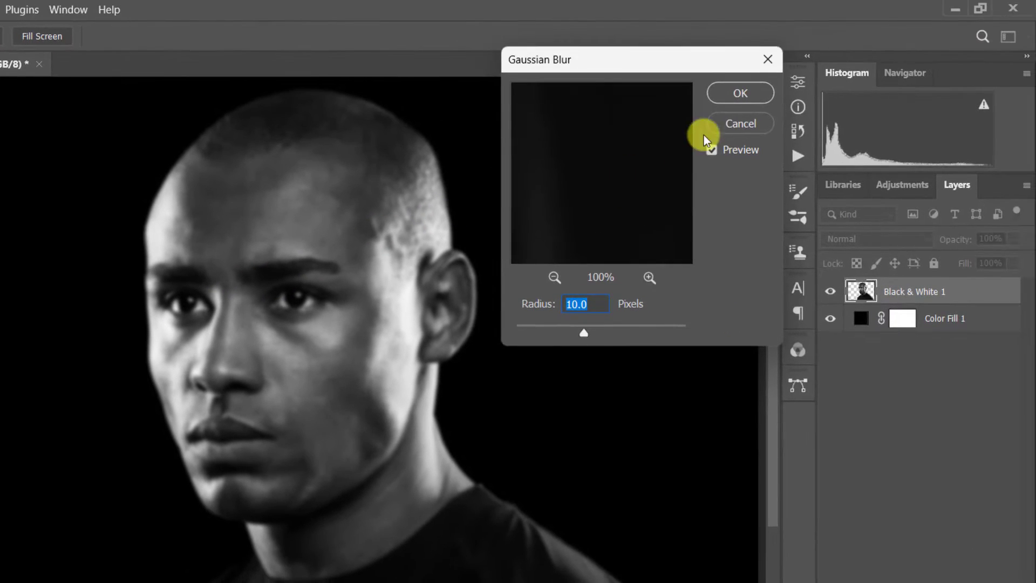
{"action": "left_click", "coordinate": [736, 98]}
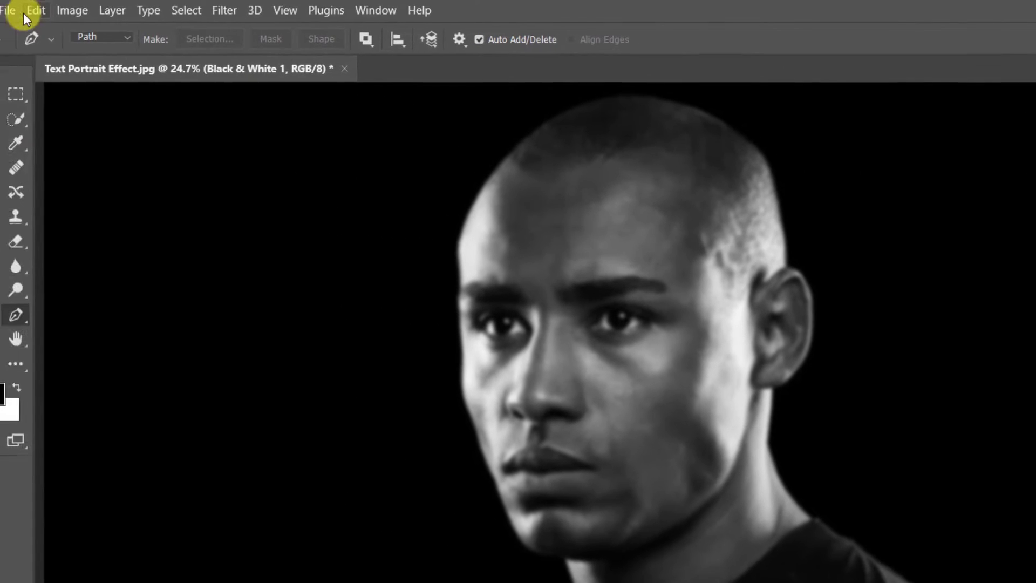
Step: Save the blurred image as Displacement.psd, then undo the Gaussian blur
{"action": "left_click", "coordinate": [24, 13]}
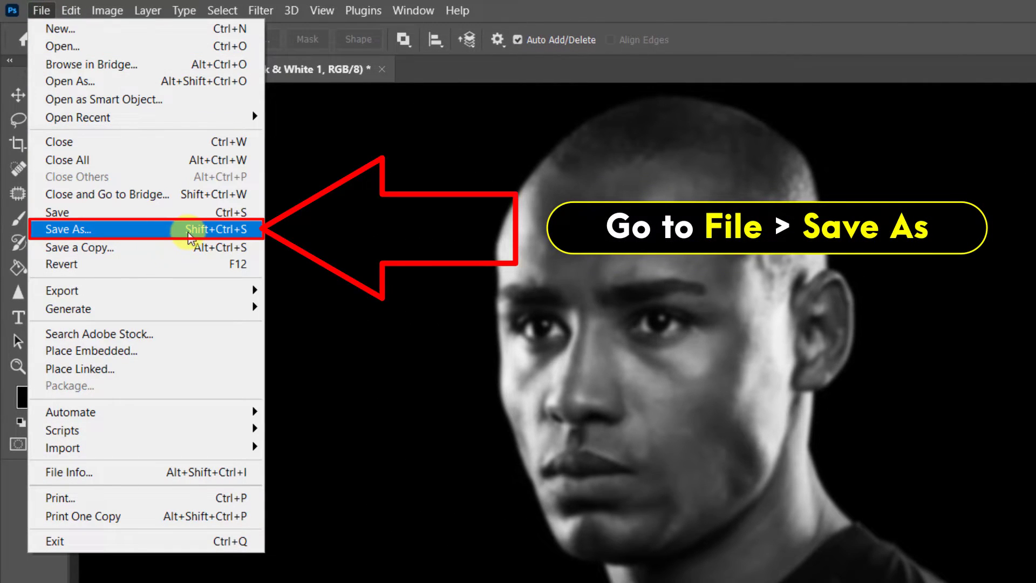
{"action": "left_click", "coordinate": [190, 233]}
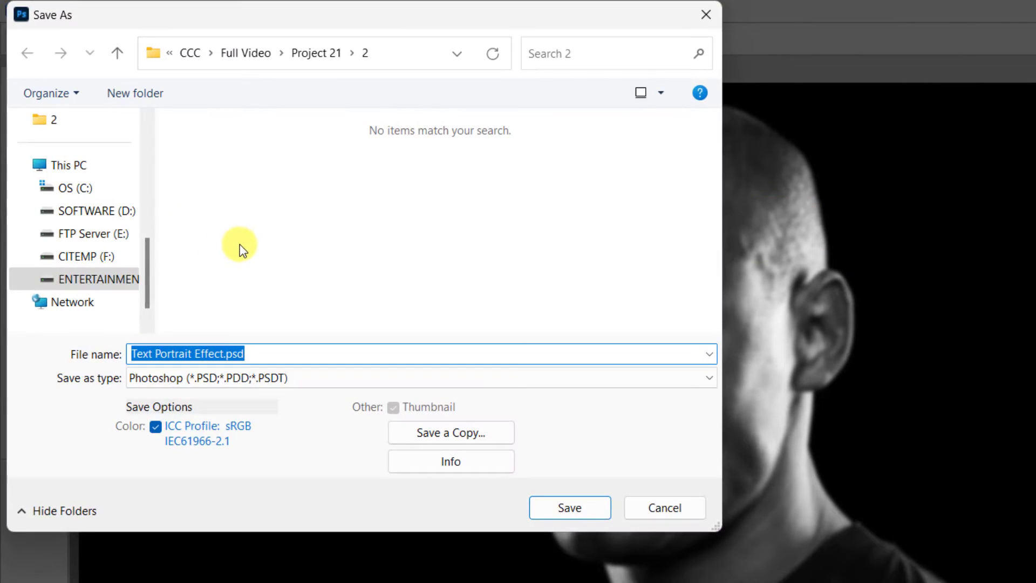
{"action": "type", "text": "Displacement"}
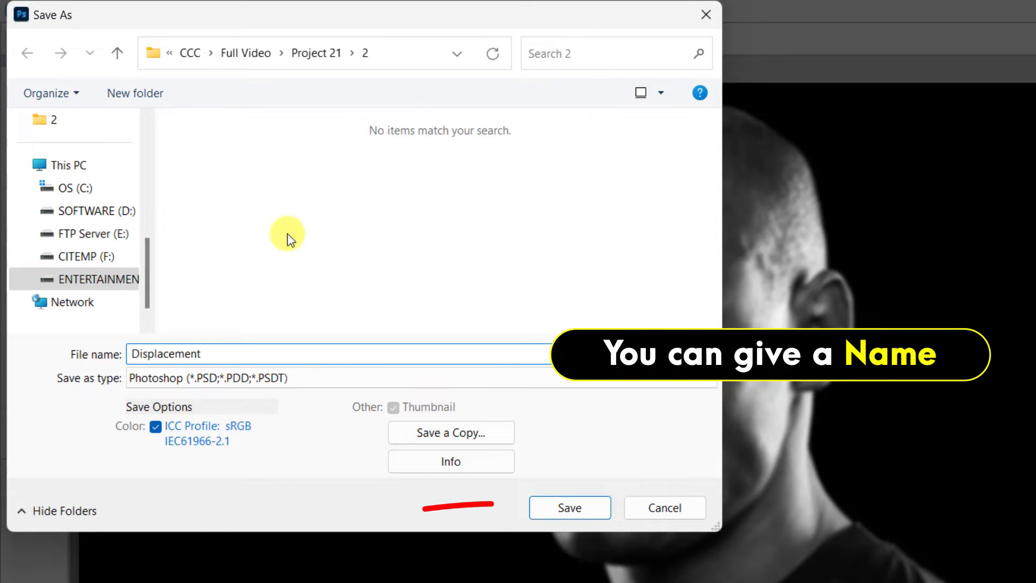
{"action": "left_click", "coordinate": [580, 509]}
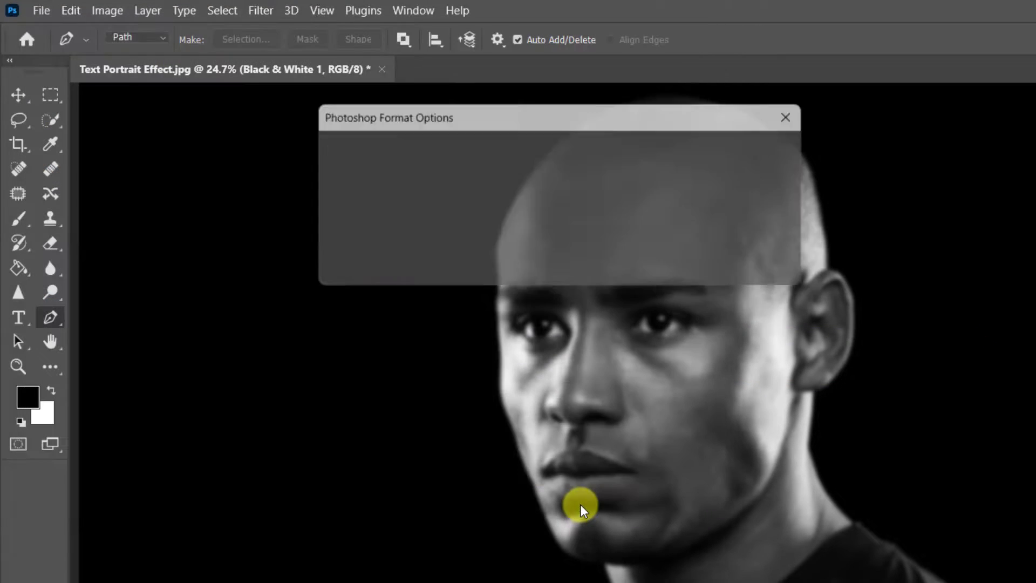
{"action": "left_click", "coordinate": [780, 151]}
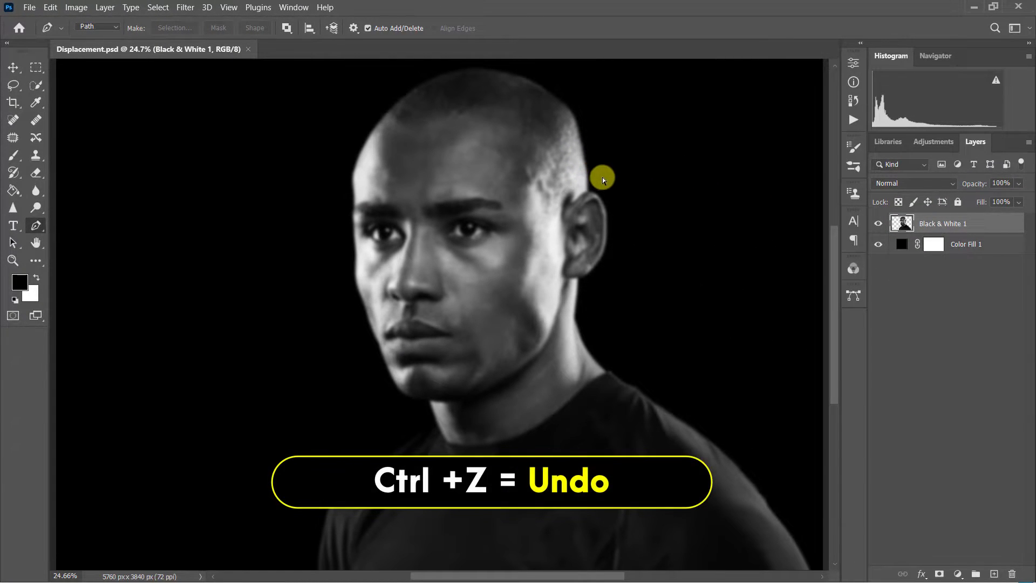
{"action": "key", "text": "ctrl+z"}
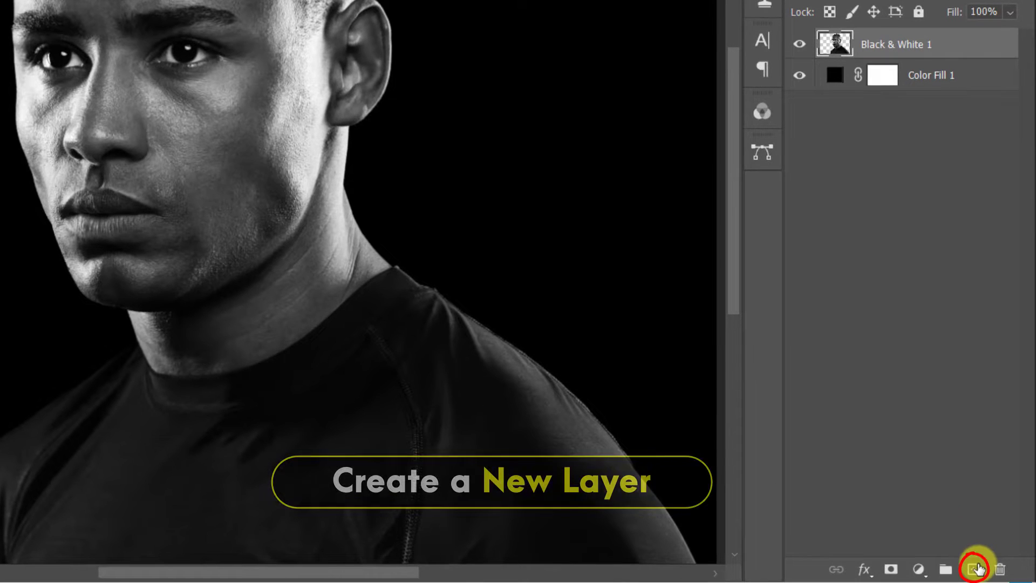
Step: Add a new layer and draw a paragraph text box over the portrait with the Horizontal Type Tool
{"action": "left_click", "coordinate": [975, 569]}
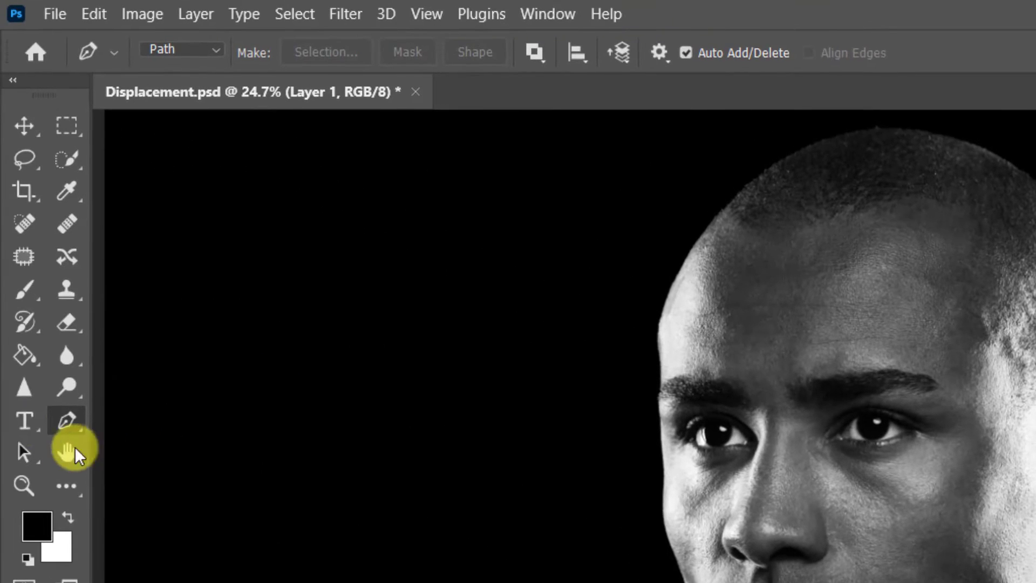
{"action": "left_click", "coordinate": [19, 419]}
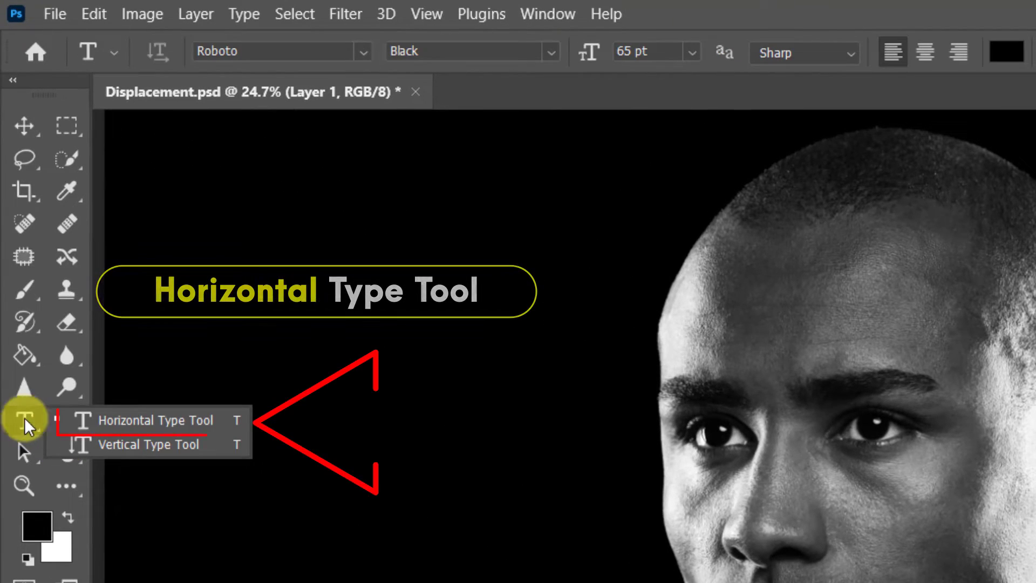
{"action": "left_click", "coordinate": [210, 420]}
{"action": "left_click", "coordinate": [787, 429], "text": "ctrl+alt"}
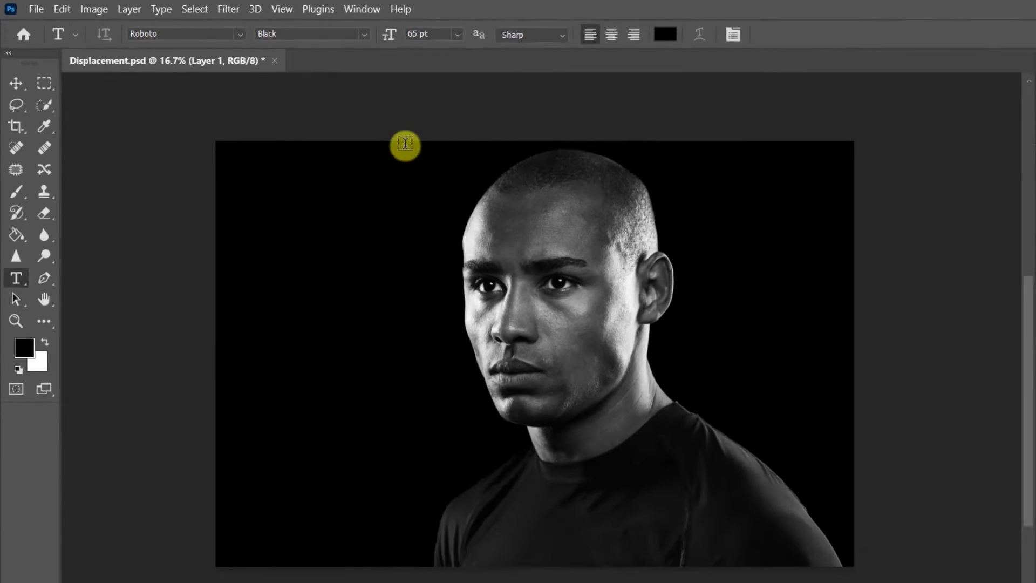
{"action": "left_click_drag", "start_coordinate": [642, 221], "coordinate": [428, 171]}
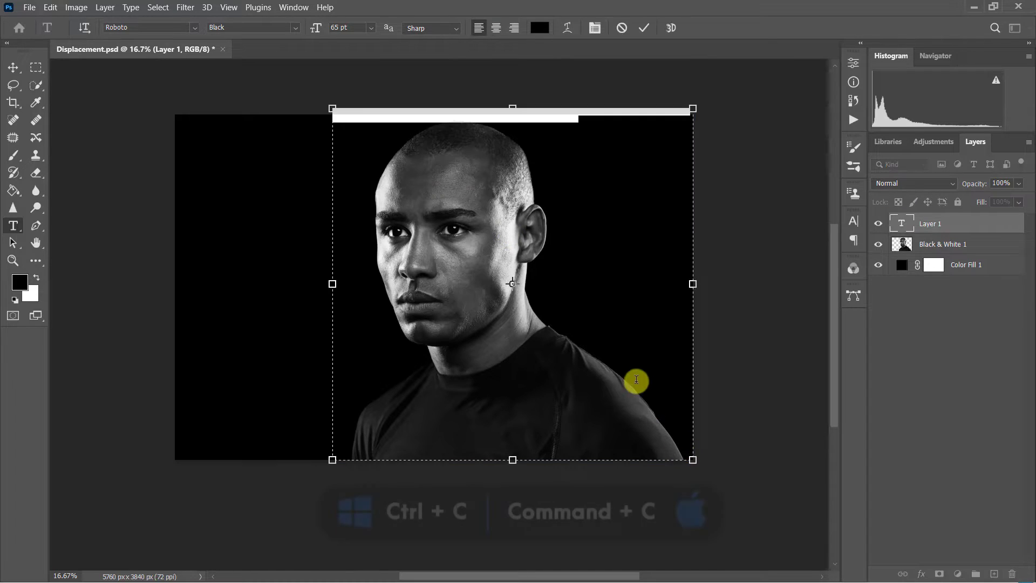
Step: Paste the lorem ipsum text, then paste repeated copies until the box is full
{"action": "key", "text": "ctrl+v"}
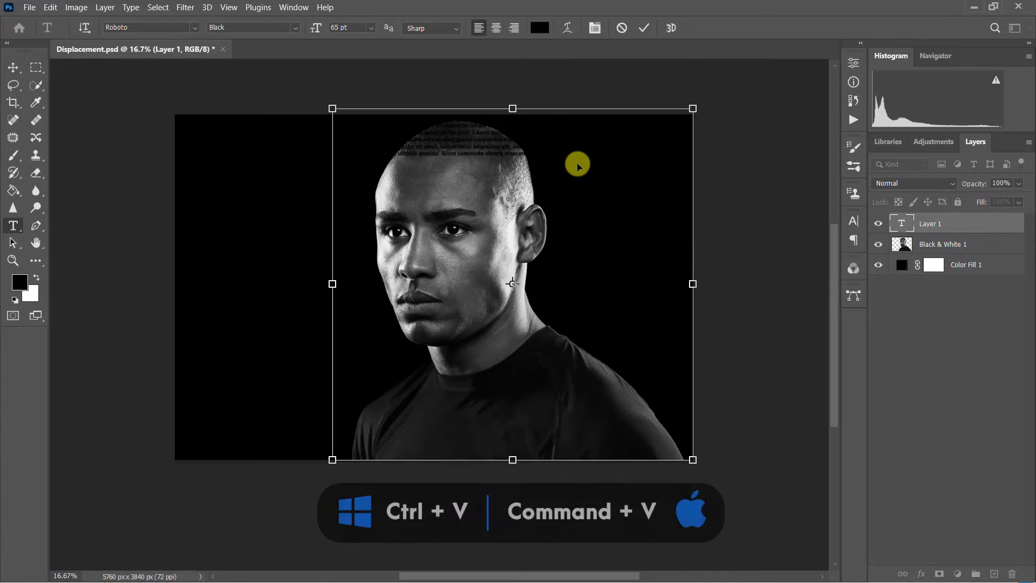
{"action": "key", "text": "ctrl+a"}
{"action": "key", "text": "ctrl+c"}
{"action": "left_click", "coordinate": [405, 181]}
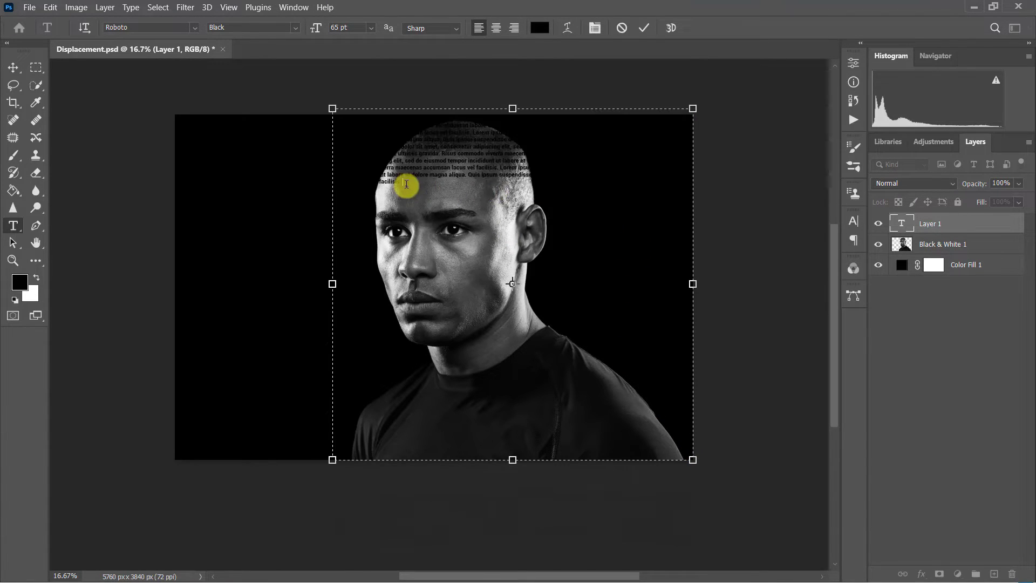
{"action": "key", "text": "ctrl+v"}
{"action": "key", "text": "ctrl+v"}
{"action": "key", "text": "ctrl+v"}
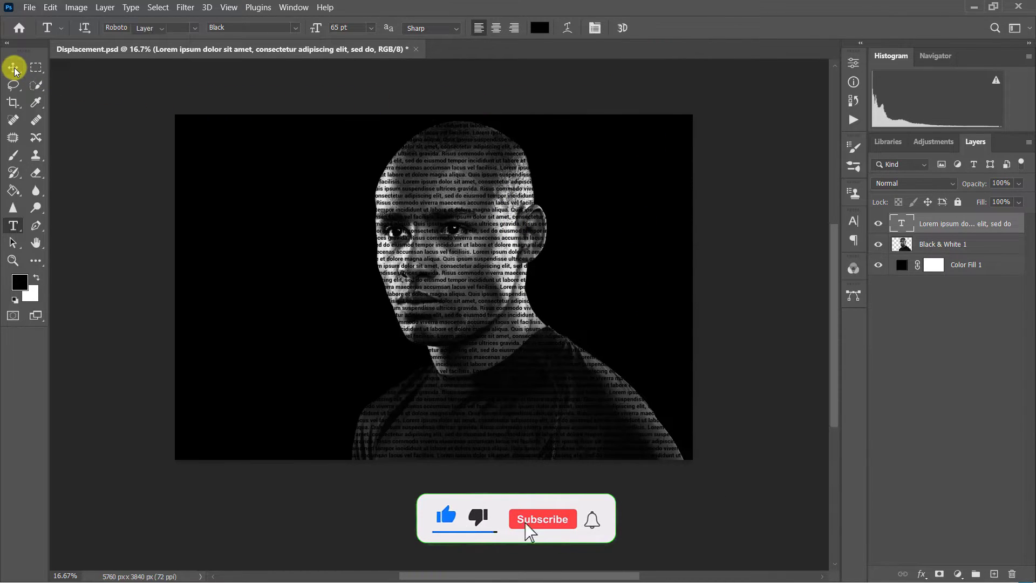
Step: Commit the text and convert the lorem ipsum layer into a smart object
{"action": "key", "text": "ctrl+plus"}
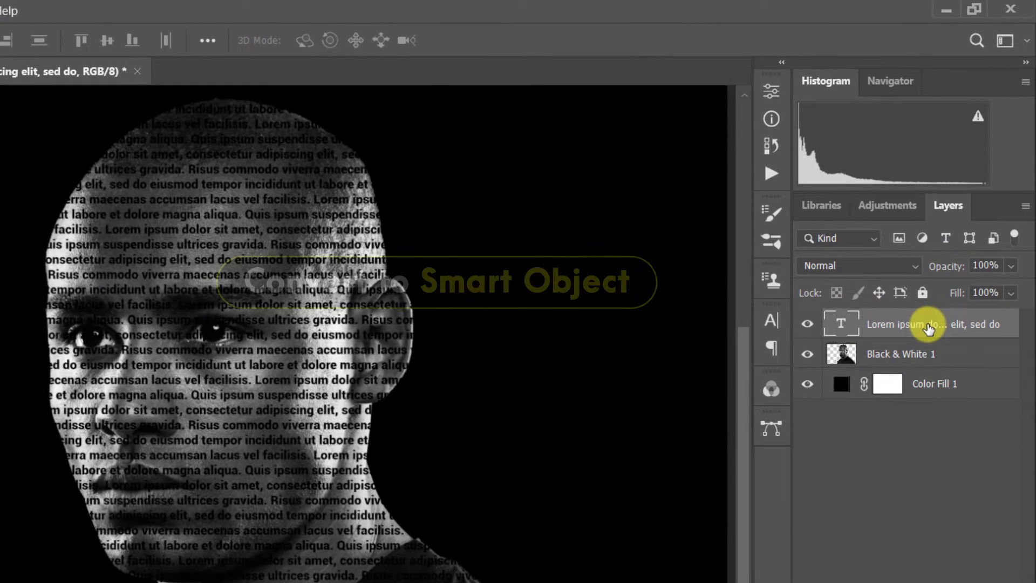
{"action": "right_click", "coordinate": [961, 225]}
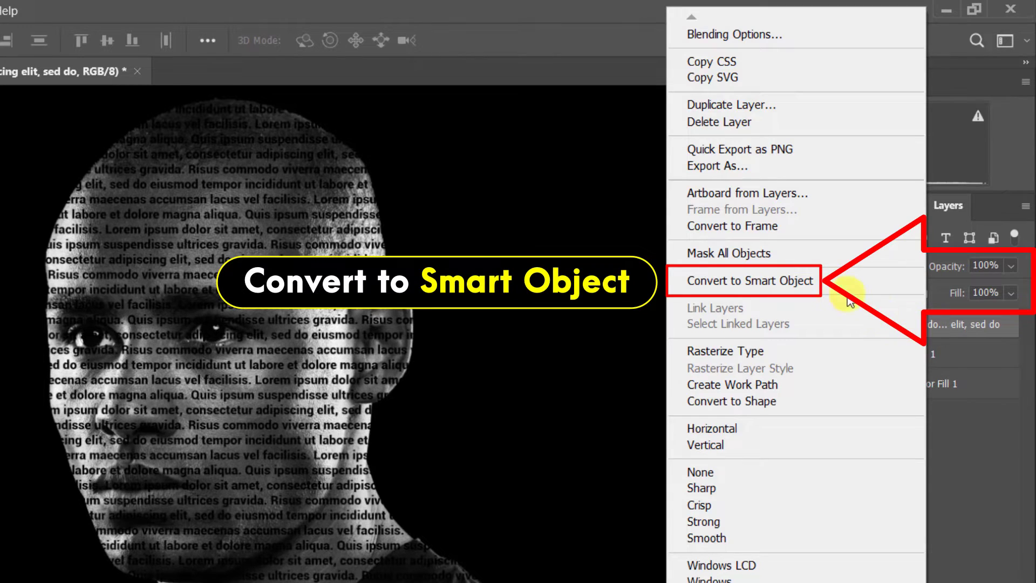
{"action": "left_click", "coordinate": [821, 282]}
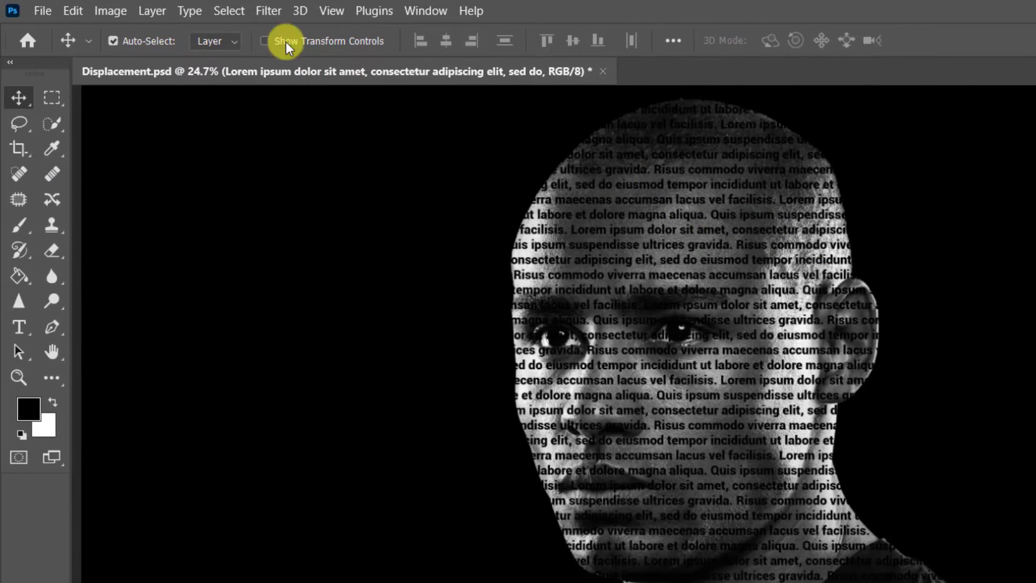
{"action": "left_click", "coordinate": [265, 12]}
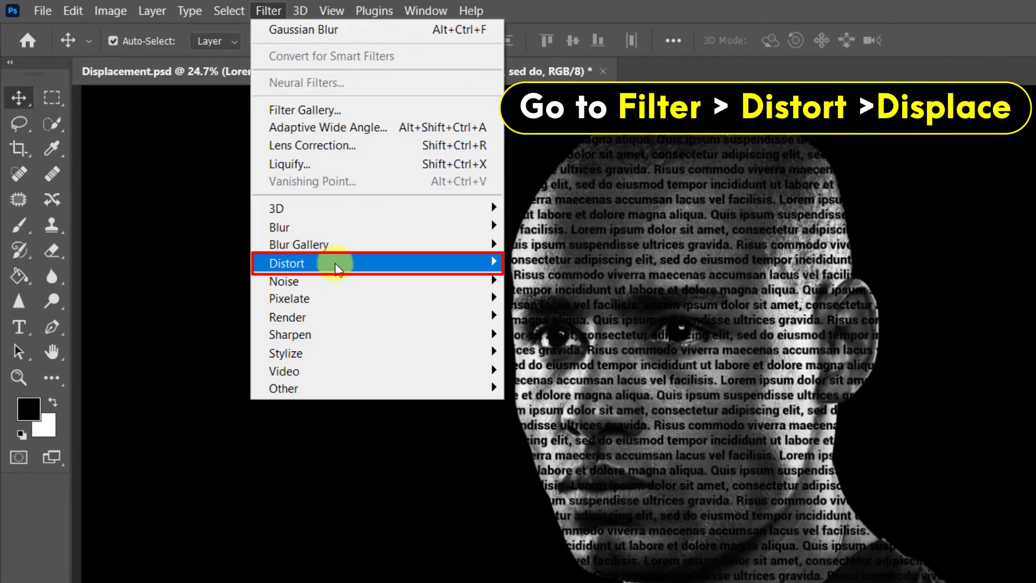
{"action": "mouse_move", "coordinate": [287, 264]}
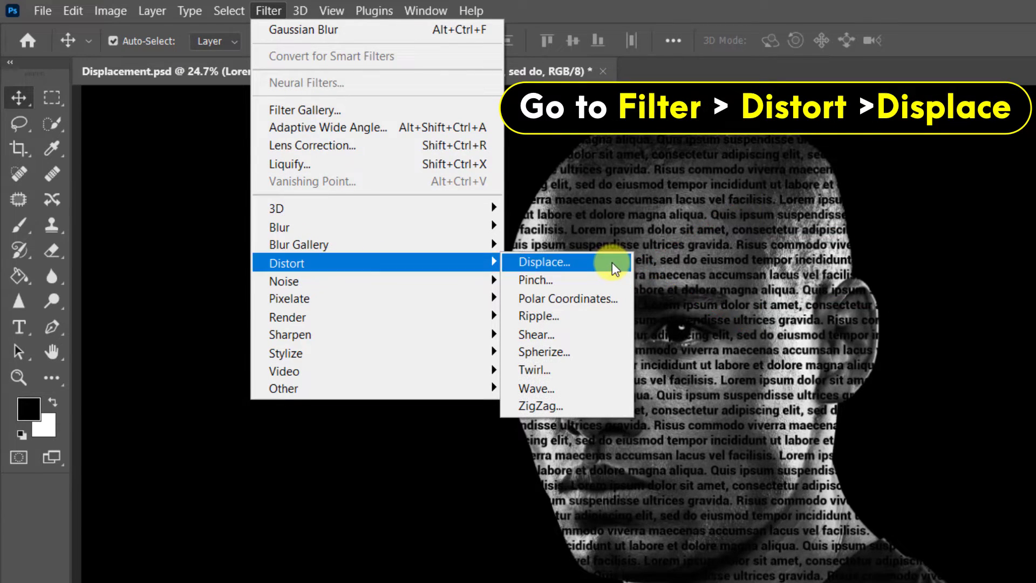
Step: Apply Displace at scale 20 with Stretch To Fit and Wrap Around, using Displacement.psd as the map
{"action": "left_click", "coordinate": [612, 264]}
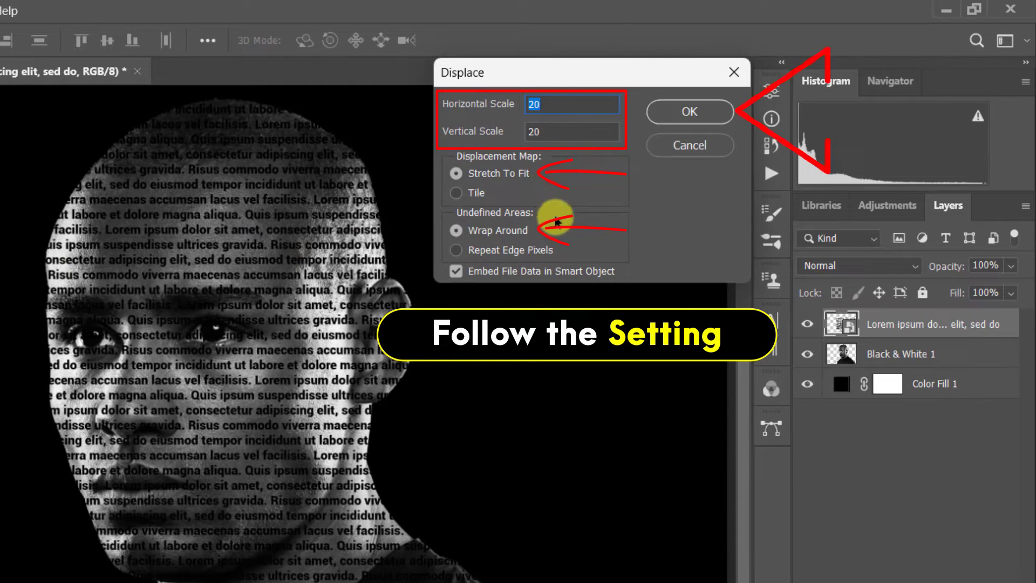
{"action": "left_click", "coordinate": [686, 114]}
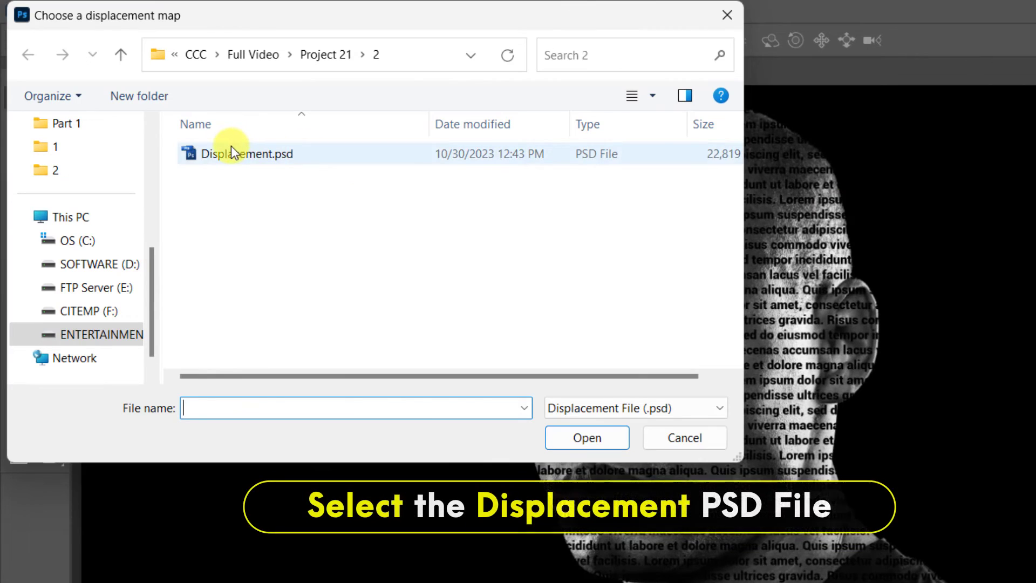
{"action": "left_click", "coordinate": [231, 151]}
{"action": "left_click", "coordinate": [581, 438]}
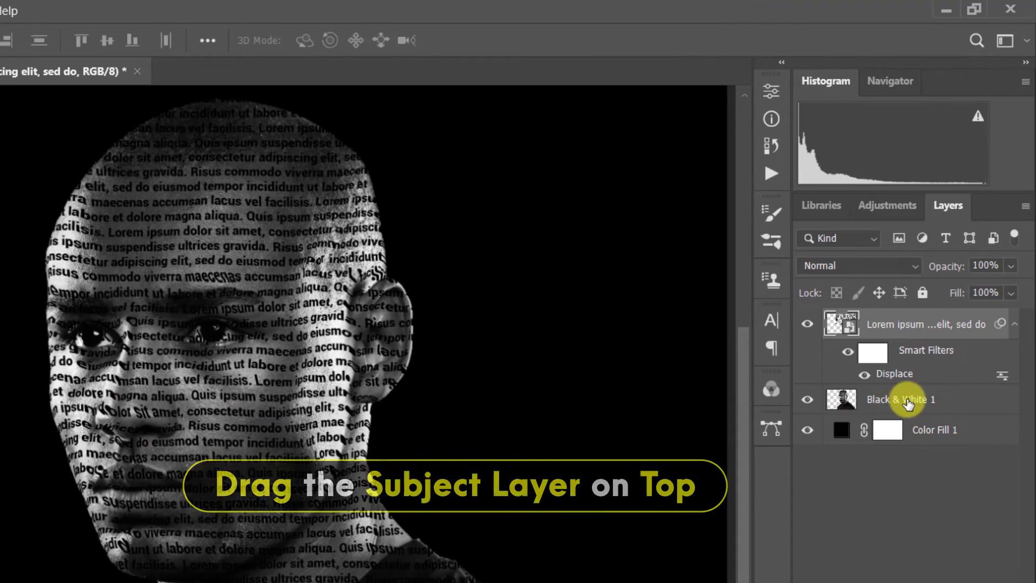
Step: Move Black & White 1 above the text layer and make it a clipping mask
{"action": "left_click_drag", "start_coordinate": [908, 404], "coordinate": [941, 362]}
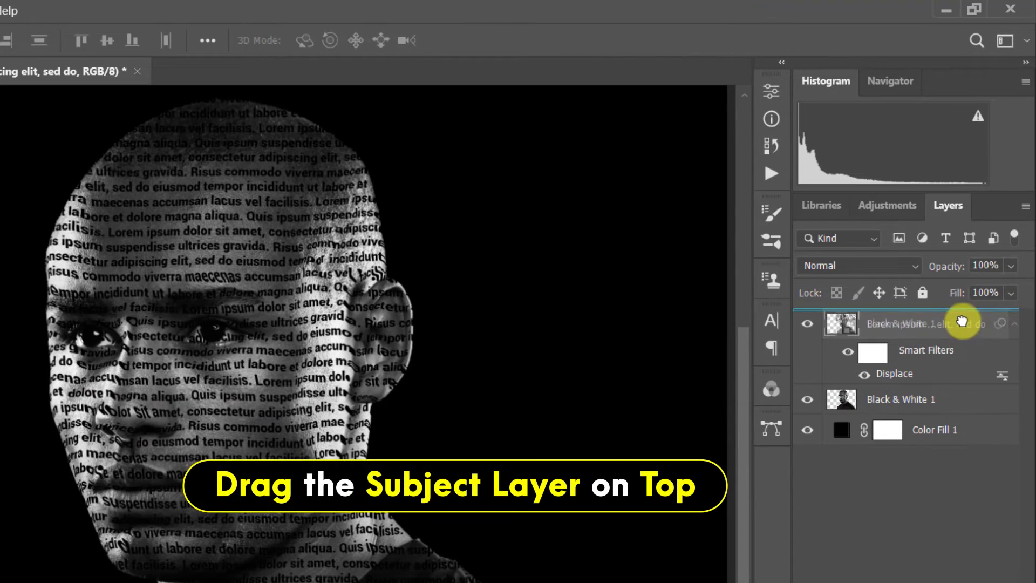
{"action": "left_click_drag", "start_coordinate": [961, 319], "coordinate": [936, 327]}
{"action": "right_click", "coordinate": [920, 325]}
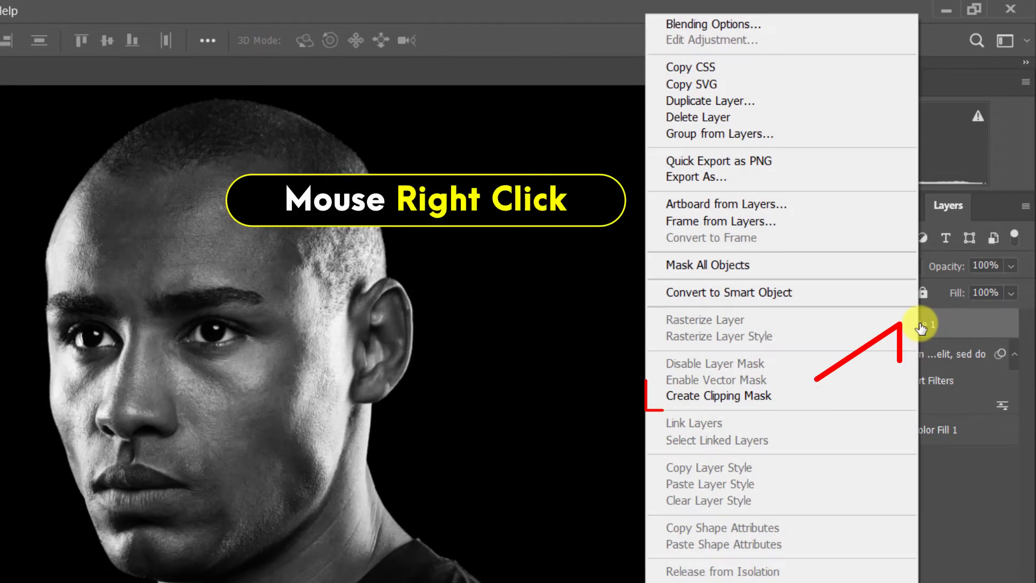
{"action": "left_click", "coordinate": [837, 404]}
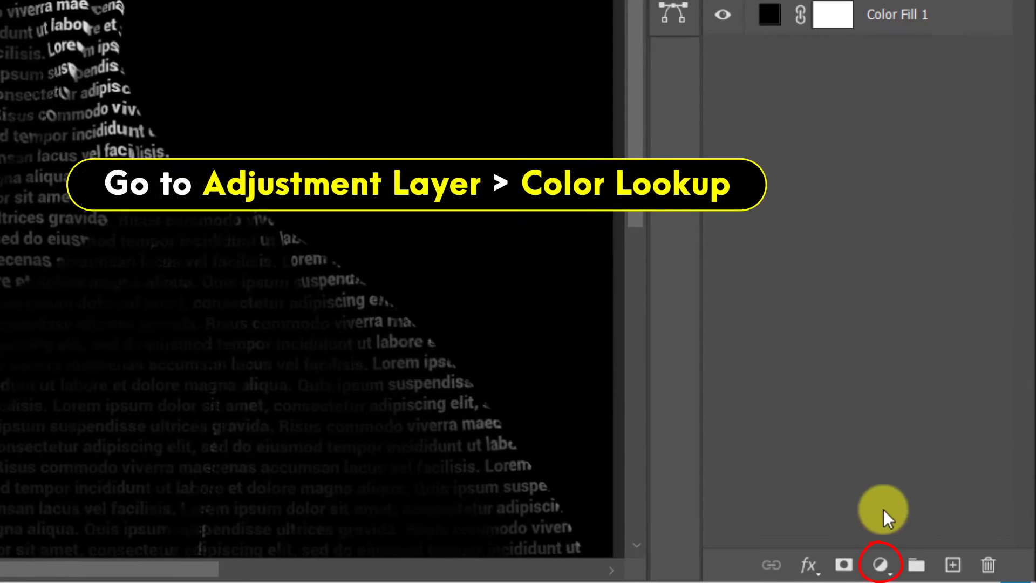
Step: Add a Color Lookup adjustment layer using the EdgyAmber.3DL 3DLUT file
{"action": "left_click", "coordinate": [881, 564]}
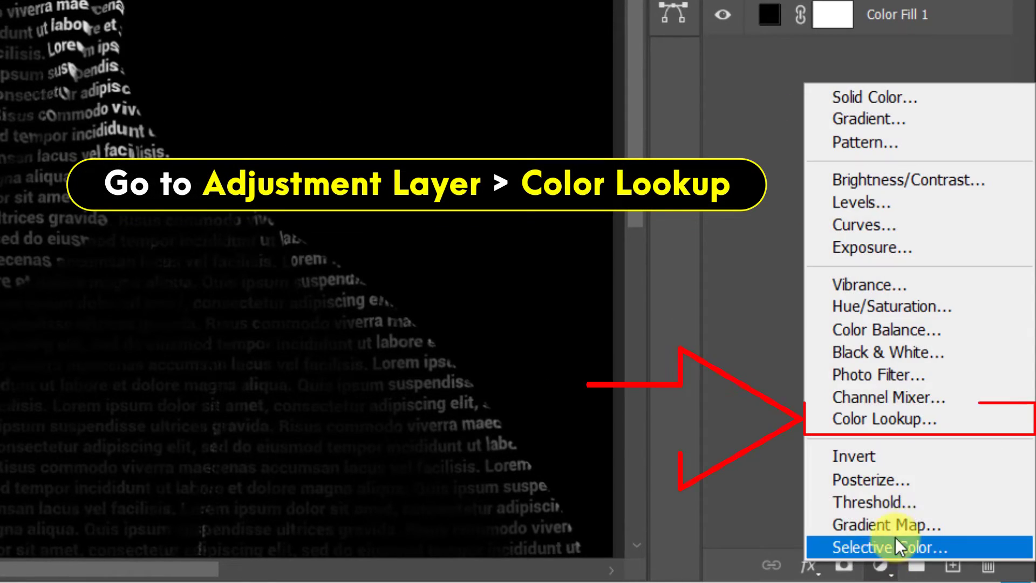
{"action": "left_click", "coordinate": [998, 419]}
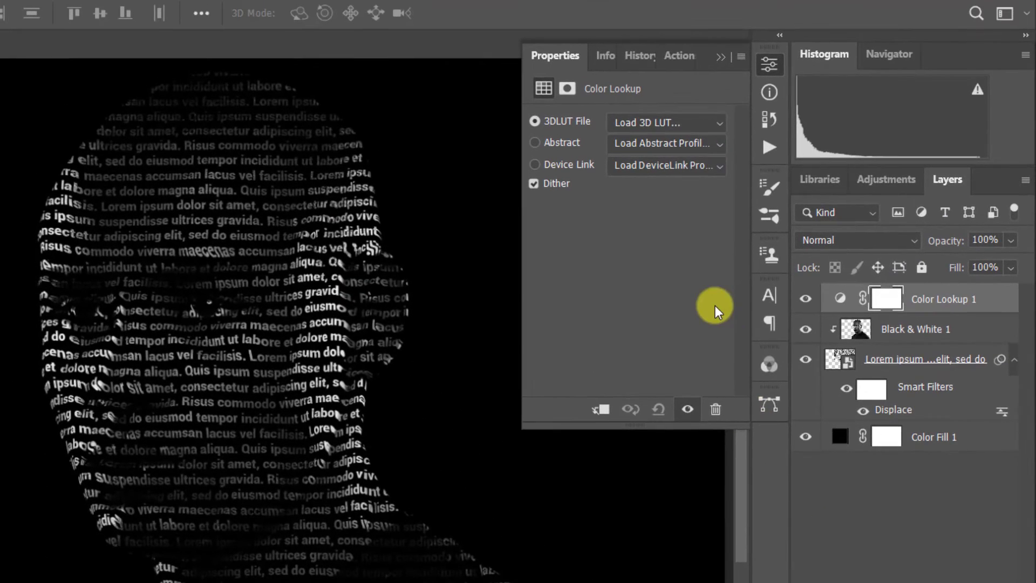
{"action": "left_click", "coordinate": [679, 128]}
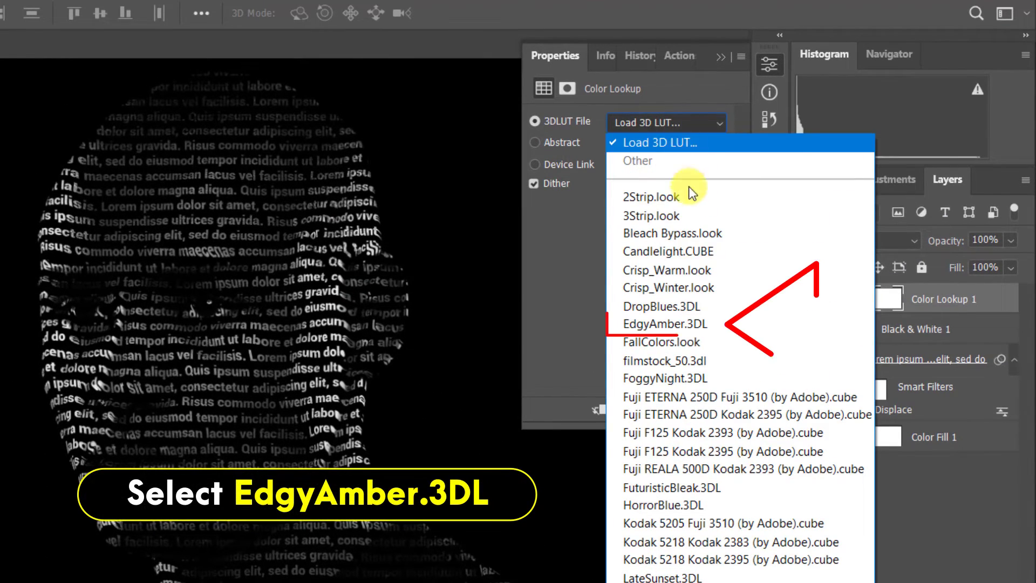
{"action": "left_click", "coordinate": [739, 325]}
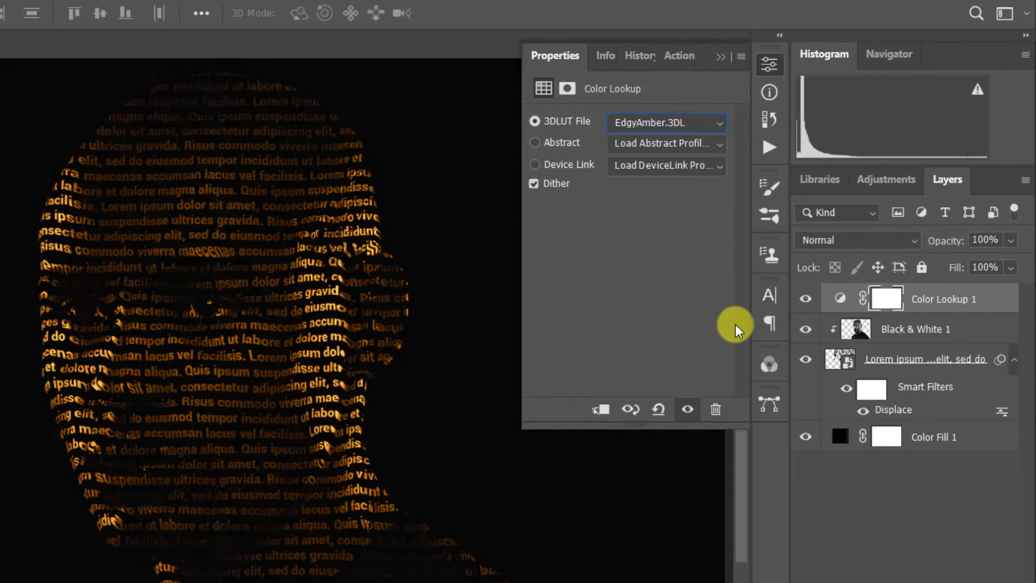
{"action": "left_click", "coordinate": [722, 59]}
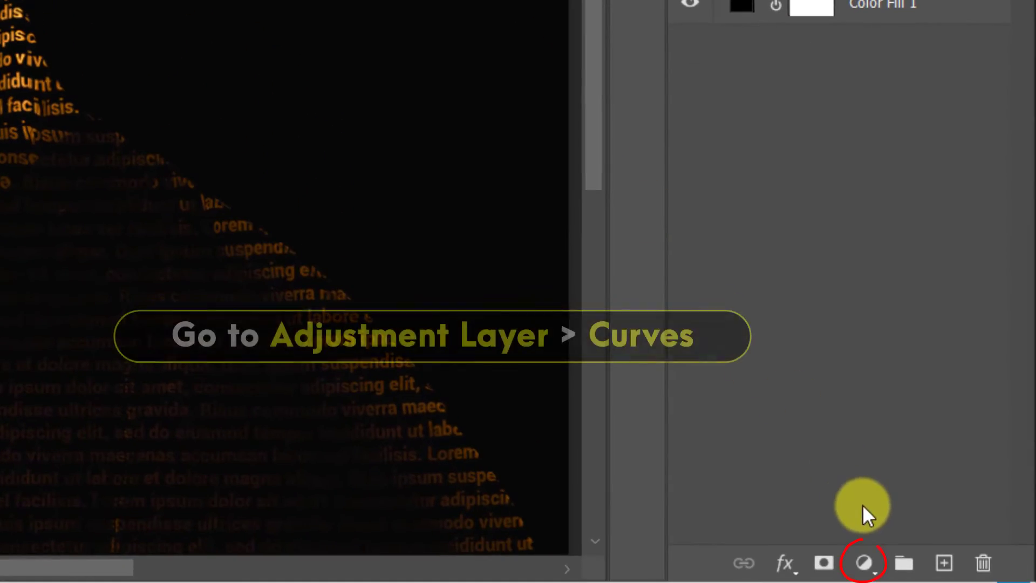
Step: Add a Curves adjustment layer that lifts the highlights, with a shadow point near 22/22
{"action": "left_click", "coordinate": [863, 561]}
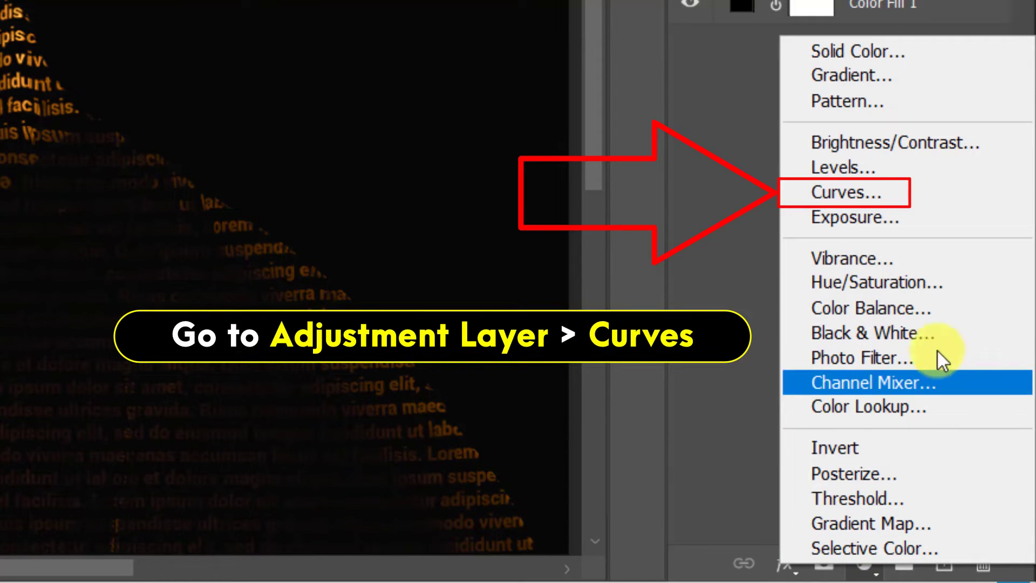
{"action": "left_click", "coordinate": [978, 194]}
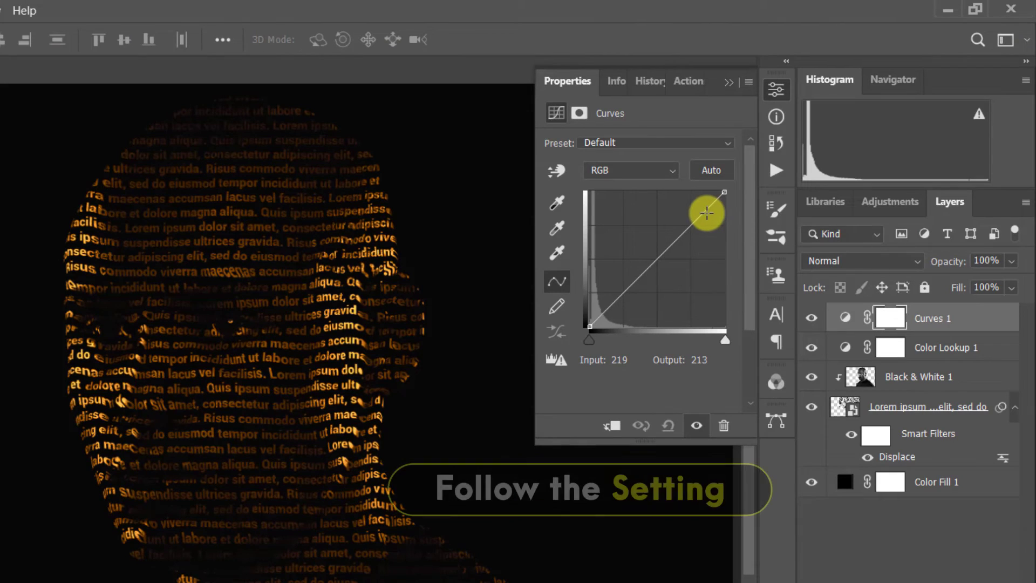
{"action": "left_click_drag", "start_coordinate": [707, 212], "coordinate": [704, 205]}
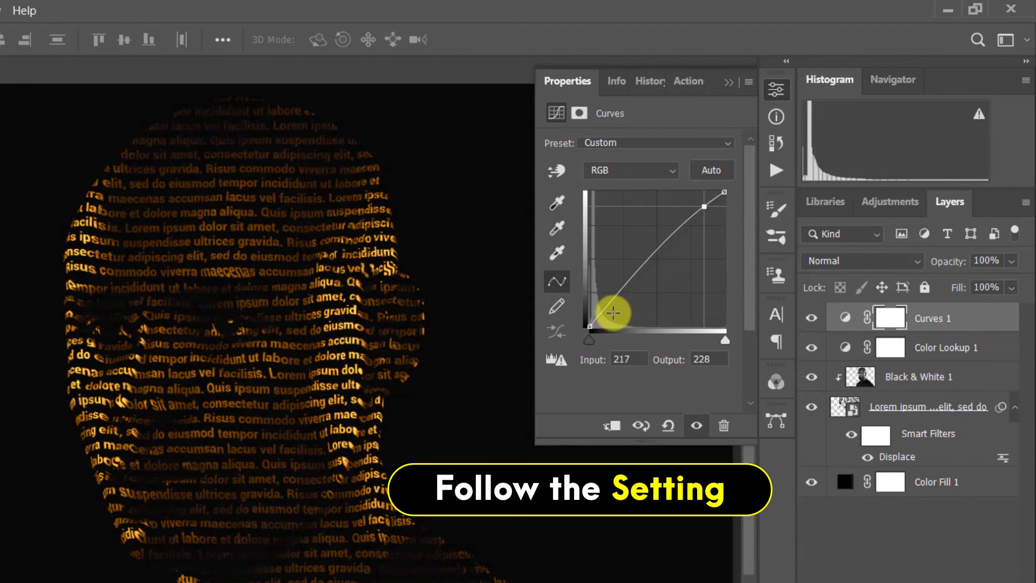
{"action": "left_click_drag", "start_coordinate": [598, 314], "coordinate": [602, 314]}
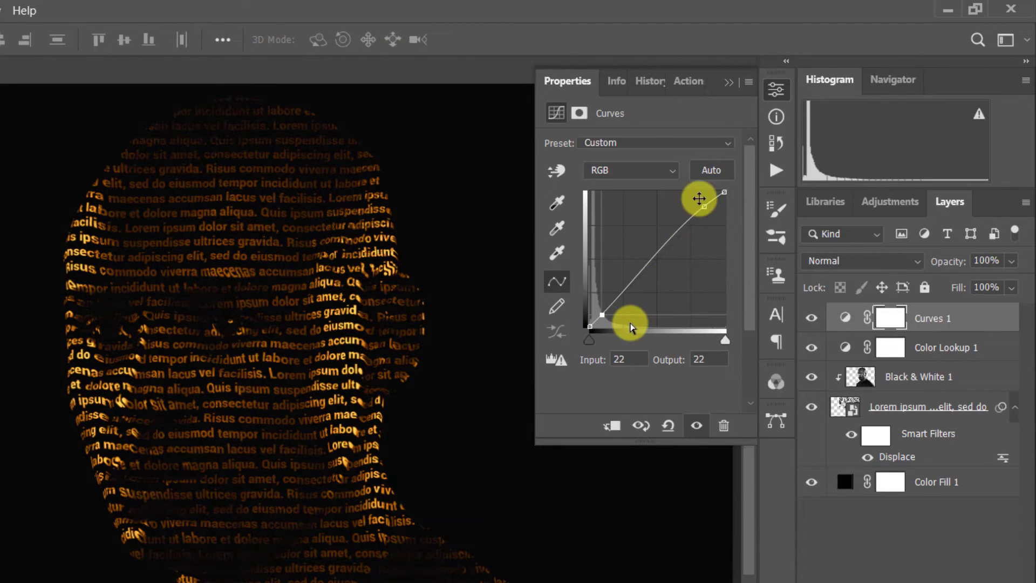
{"action": "left_click", "coordinate": [728, 83]}
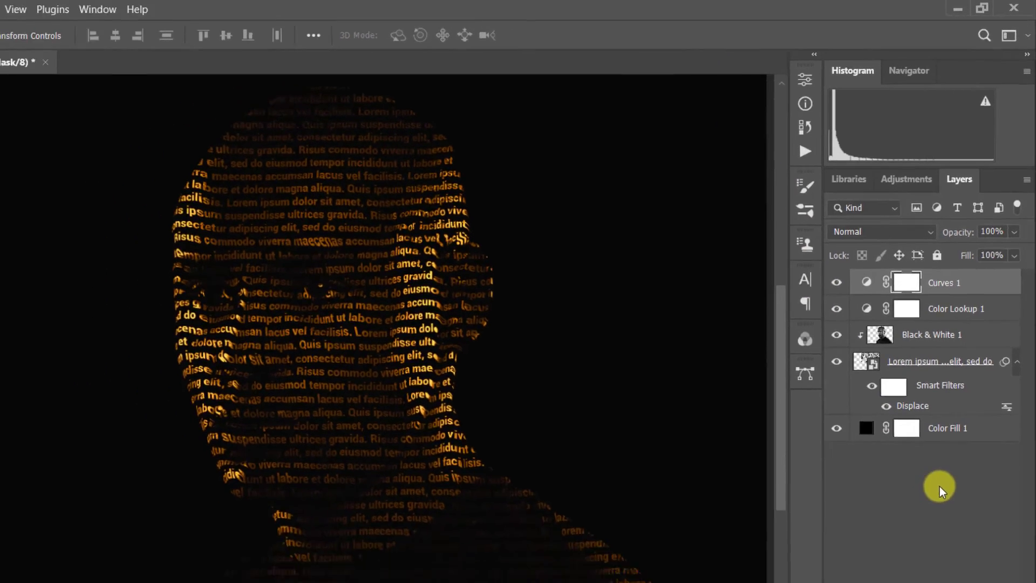